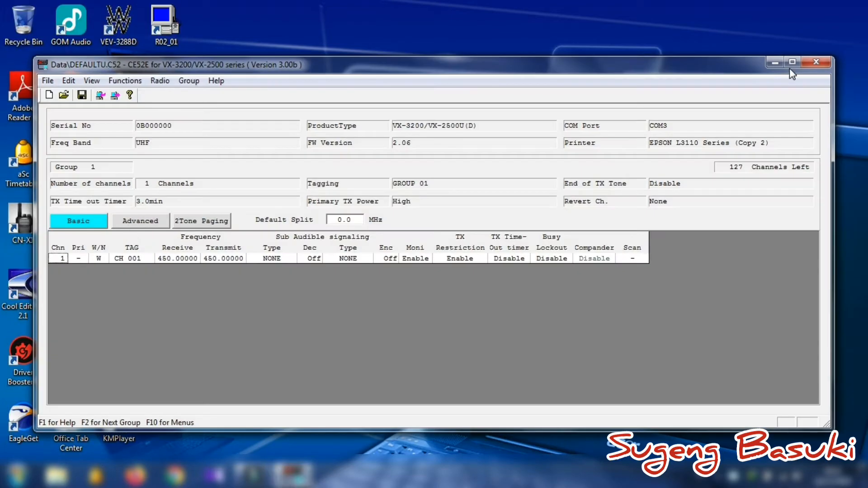
# Maximize the programming window and open the configuration settings for the COM port.
pyautogui.click(795, 60)
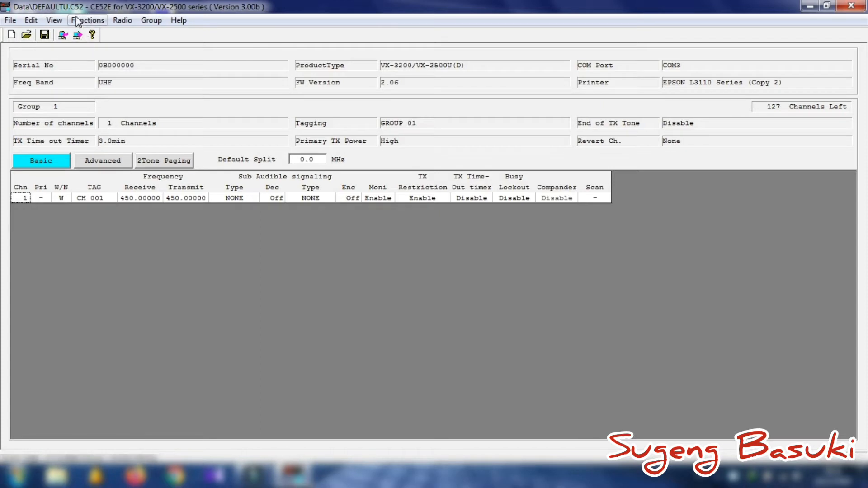
pyautogui.click(10, 20)
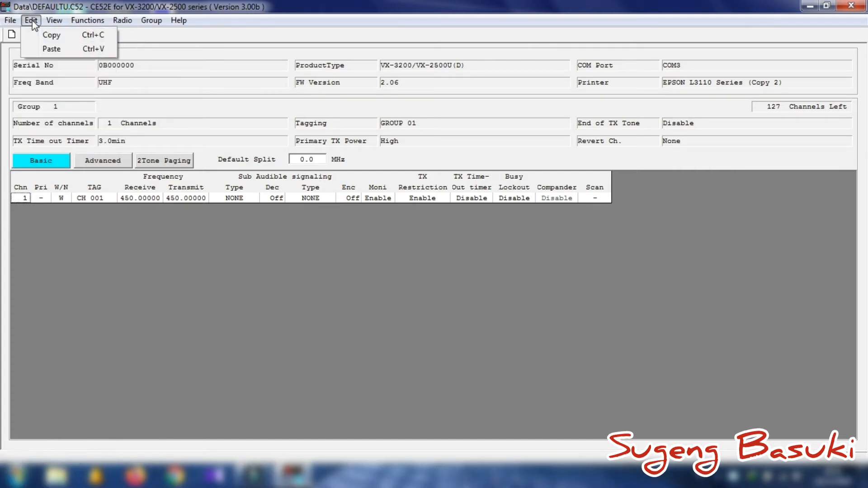
pyautogui.moveTo(88, 26)
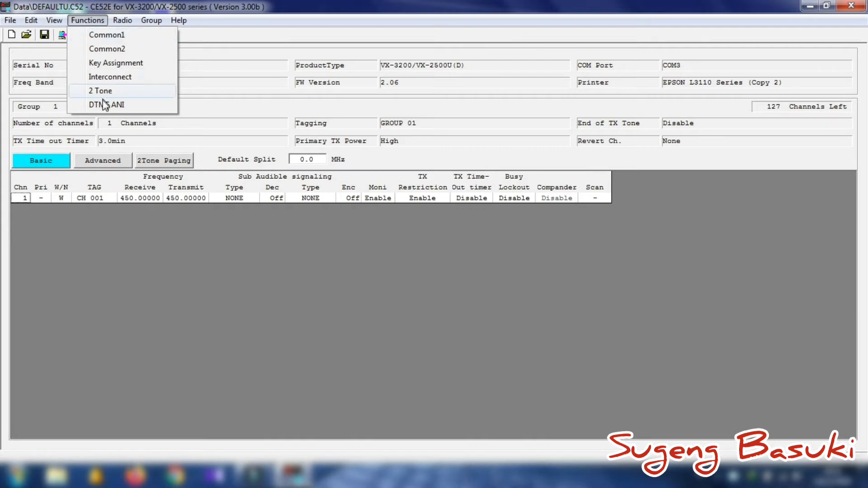
pyautogui.moveTo(160, 24)
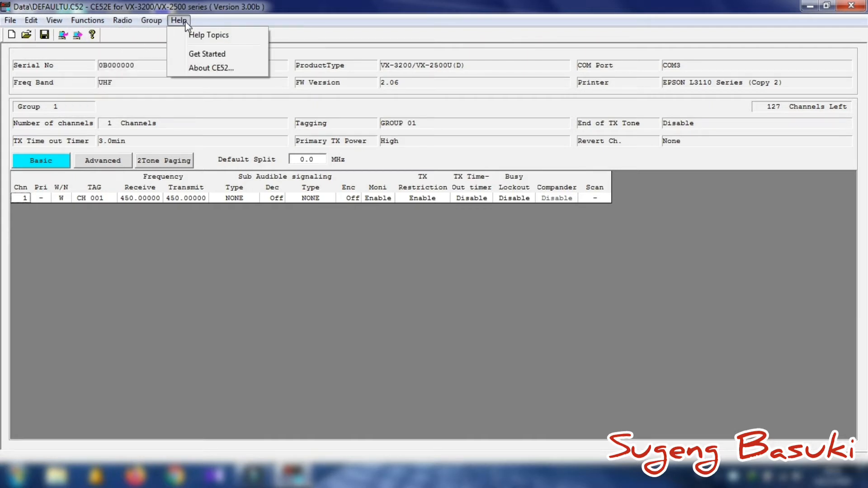
pyautogui.moveTo(10, 20)
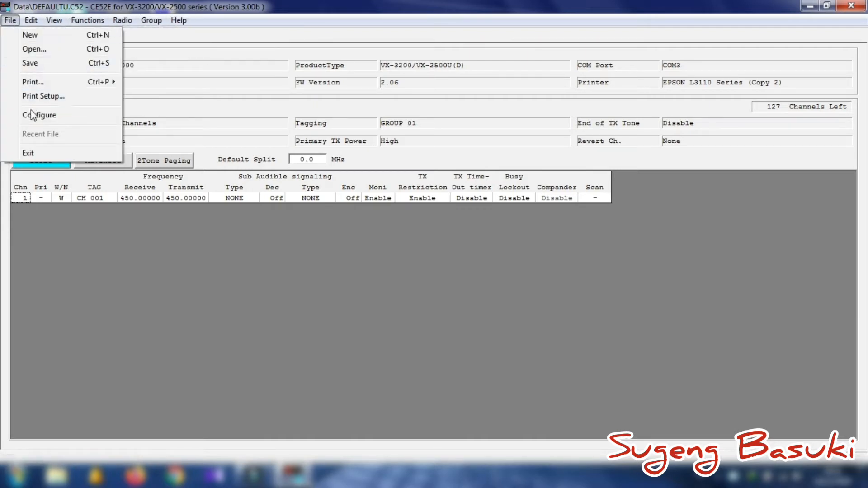
pyautogui.click(45, 120)
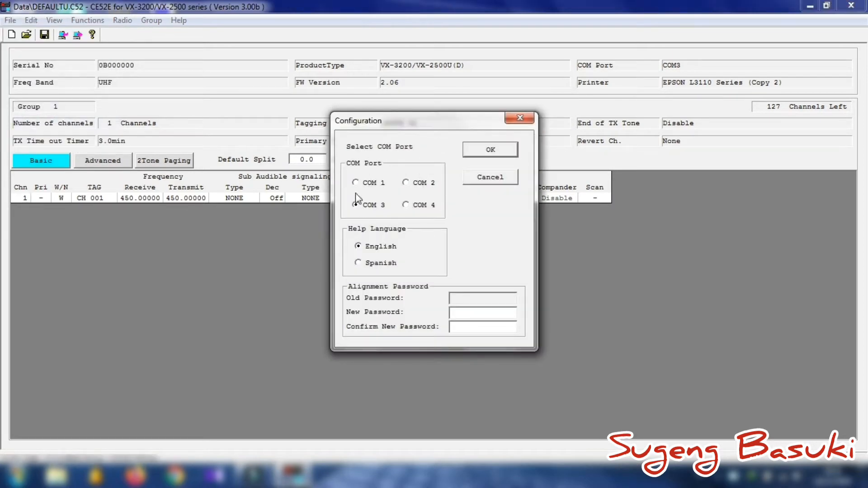
# Look up the COM port number of the Prolific USB-to-Serial adapter in Windows Device Manager, then minimize it.
pyautogui.click(16, 476)
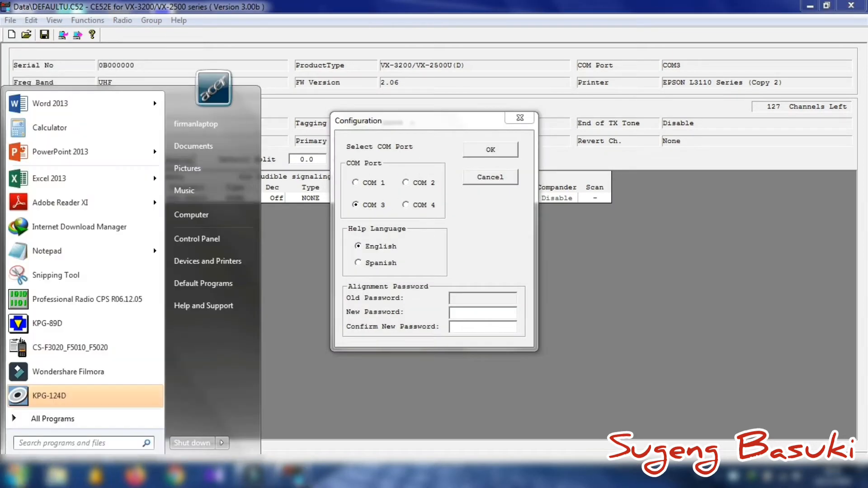
pyautogui.click(48, 446)
pyautogui.write('devce')
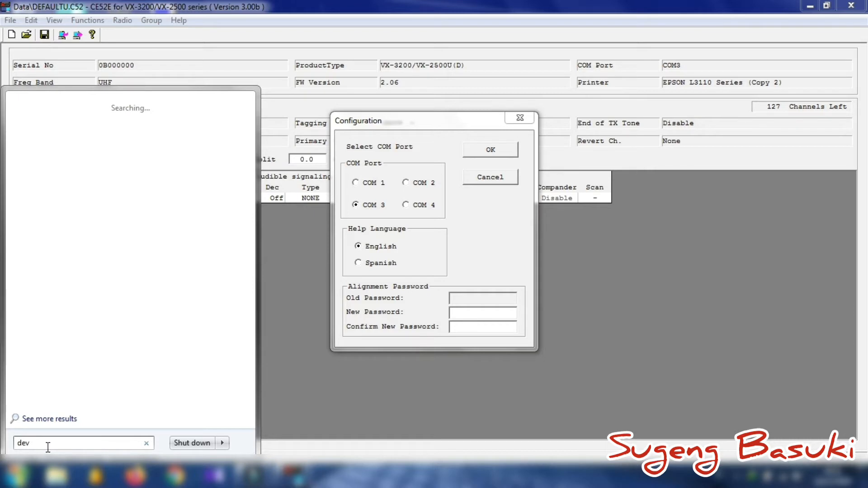
pyautogui.write(' manager')
pyautogui.click(68, 119)
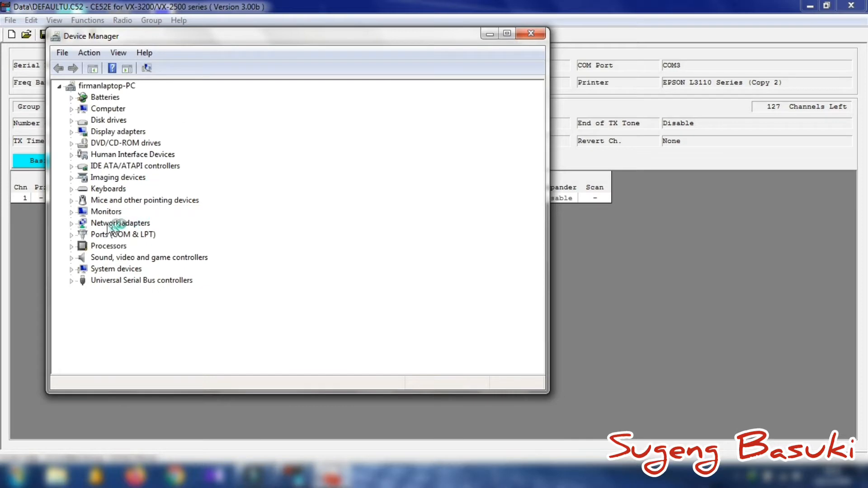
pyautogui.click(71, 235)
pyautogui.click(219, 246)
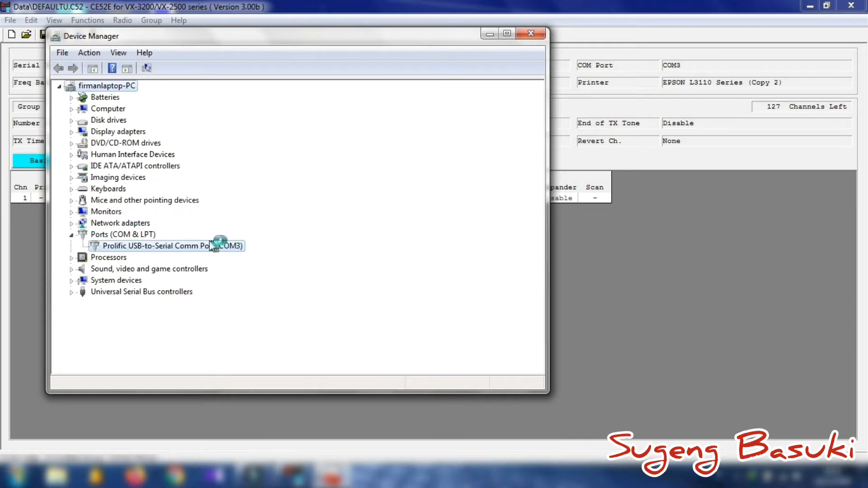
pyautogui.click(489, 34)
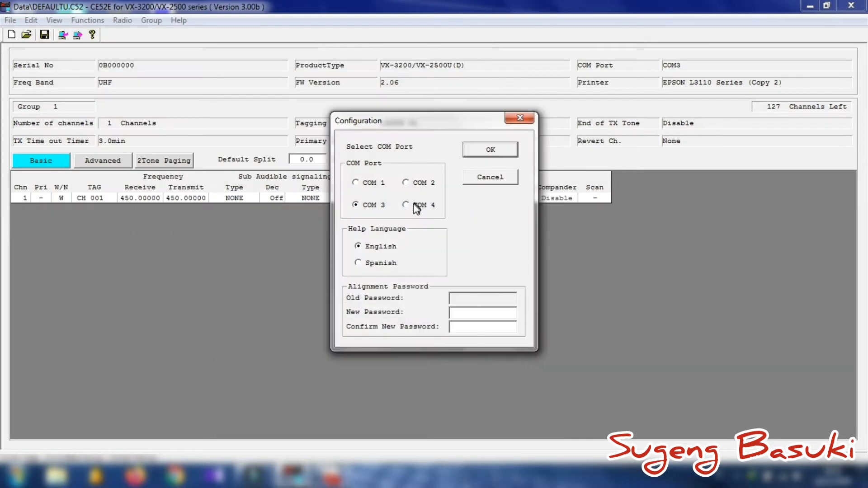
# Dismiss the Driver Booster update offer and accept the configuration with COM 3 selected.
pyautogui.click(367, 186)
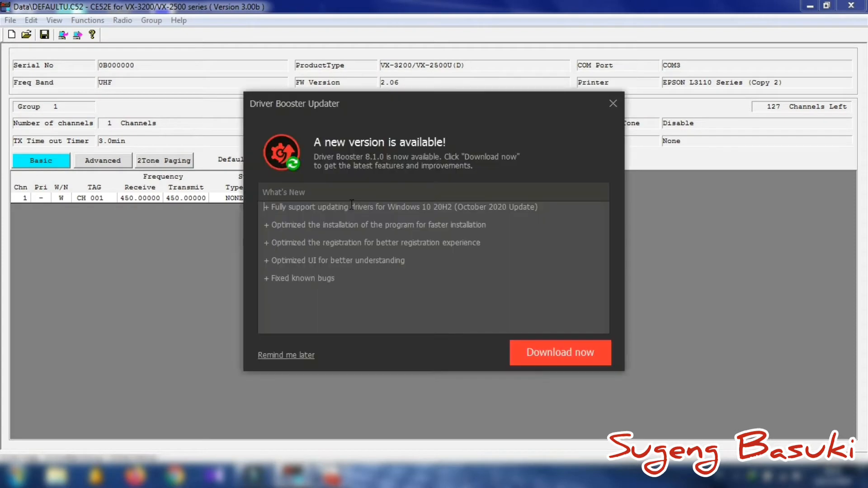
pyautogui.click(613, 105)
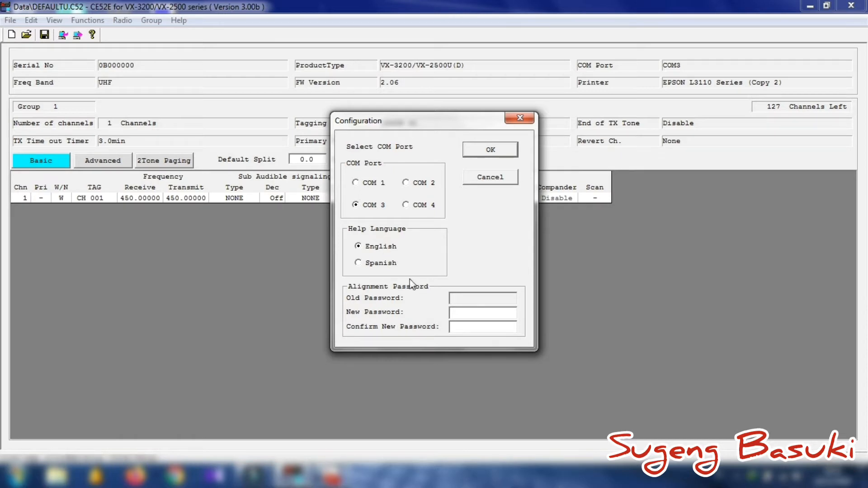
pyautogui.click(497, 147)
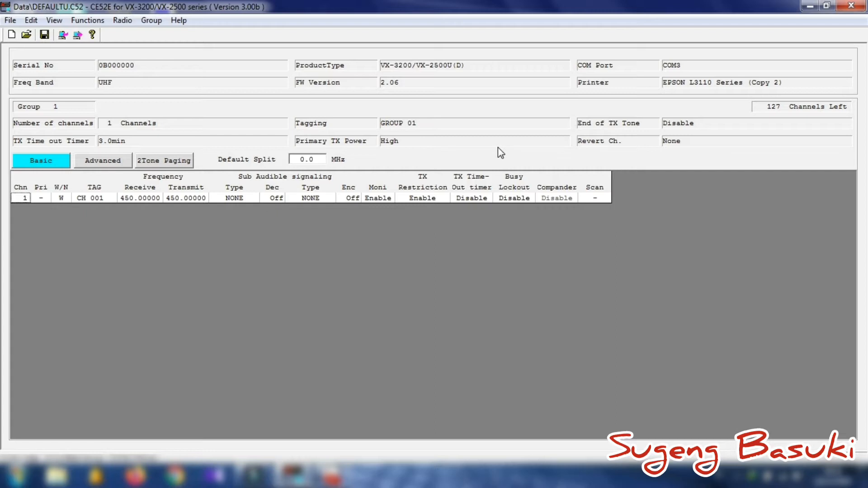
# Read the programming data from the connected radio and close the transfer dialog once it is done.
pyautogui.click(122, 20)
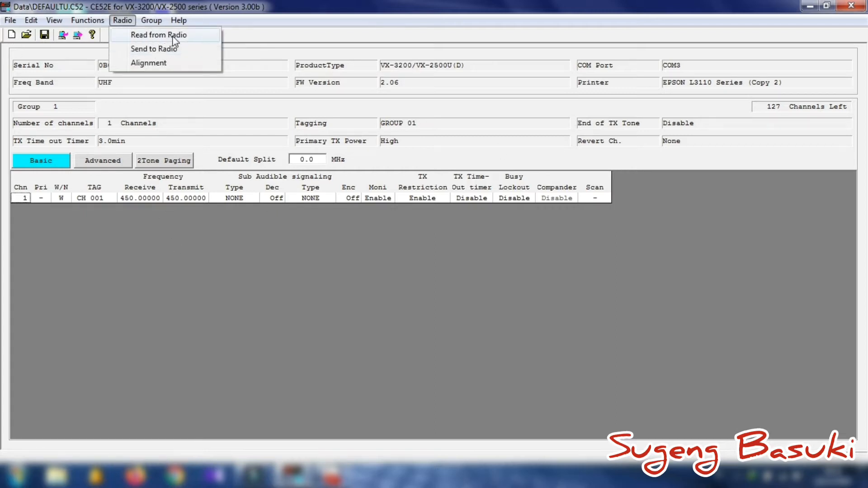
pyautogui.moveTo(117, 24)
pyautogui.click(139, 37)
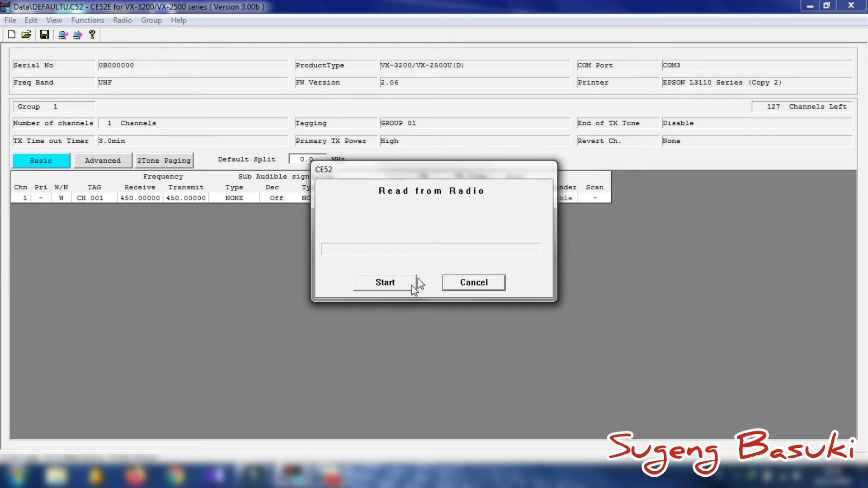
pyautogui.click(384, 284)
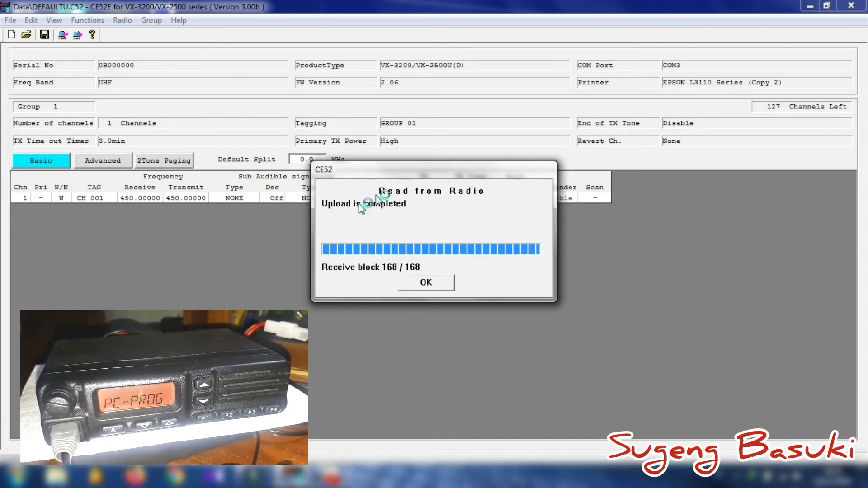
pyautogui.click(428, 284)
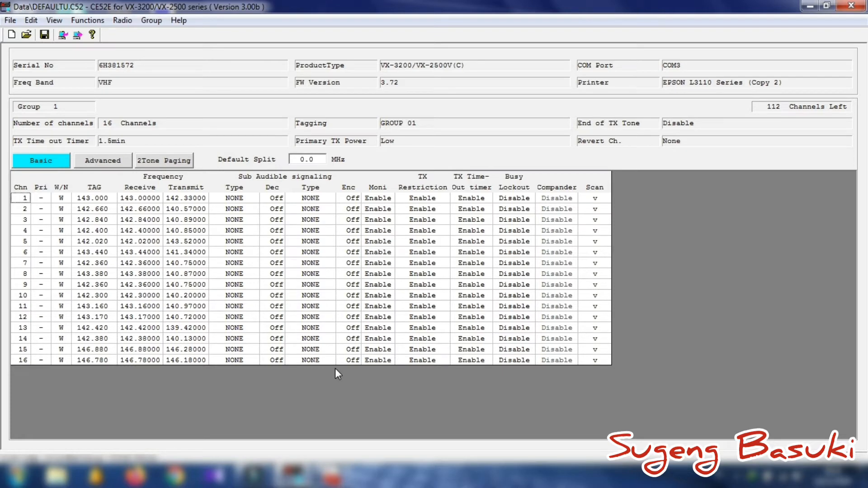
# Set the display back light to Continuous in the Common1 settings and accept them.
pyautogui.click(9, 19)
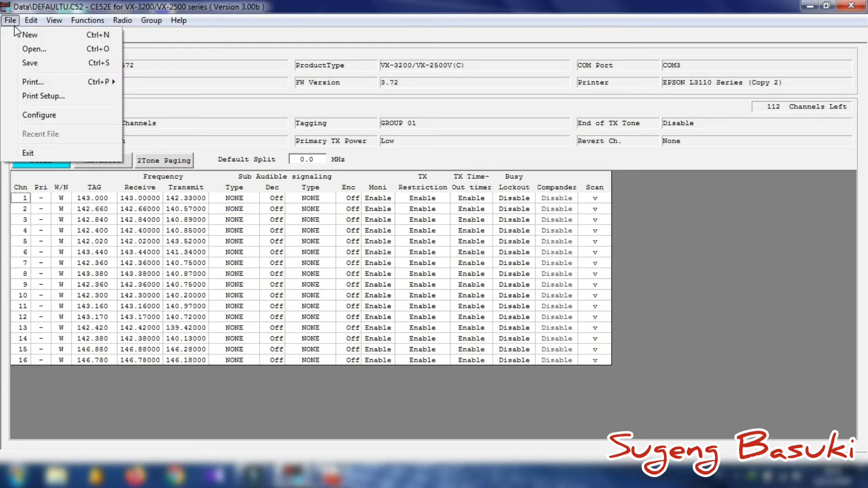
pyautogui.moveTo(77, 23)
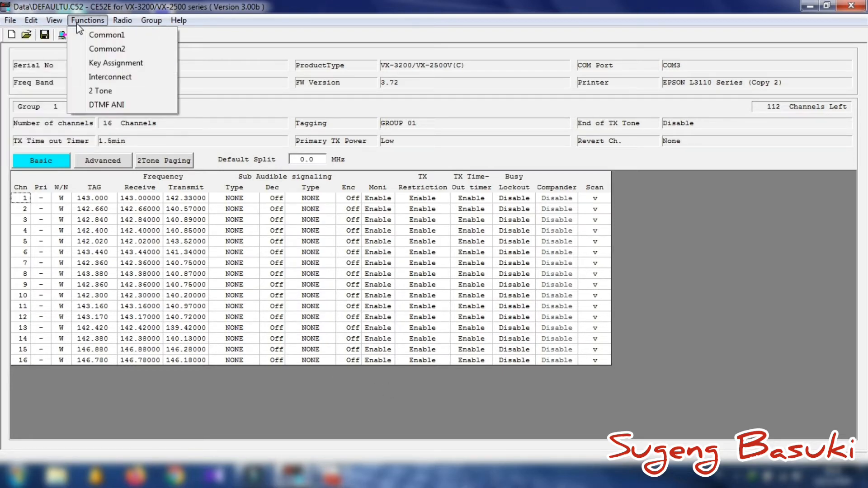
pyautogui.click(97, 36)
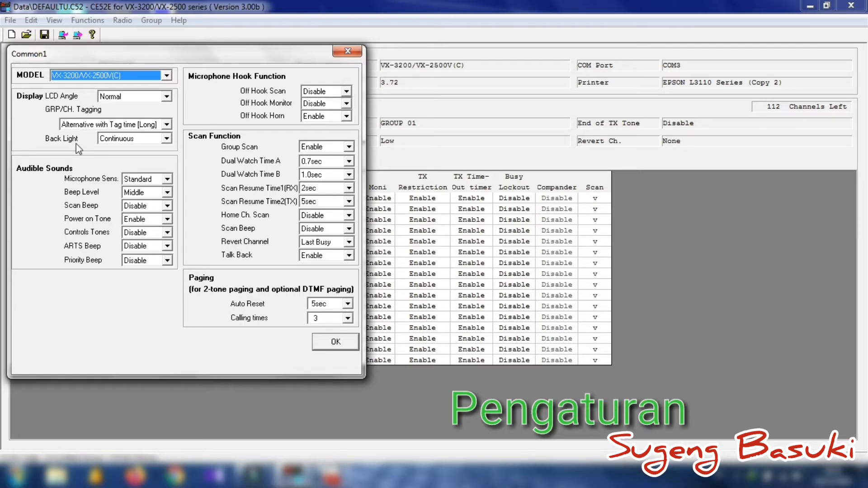
pyautogui.click(163, 142)
pyautogui.click(130, 151)
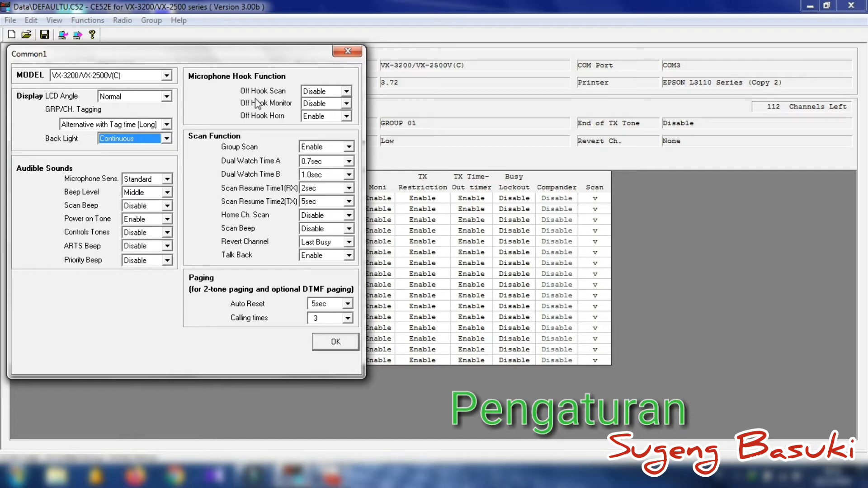
pyautogui.click(345, 344)
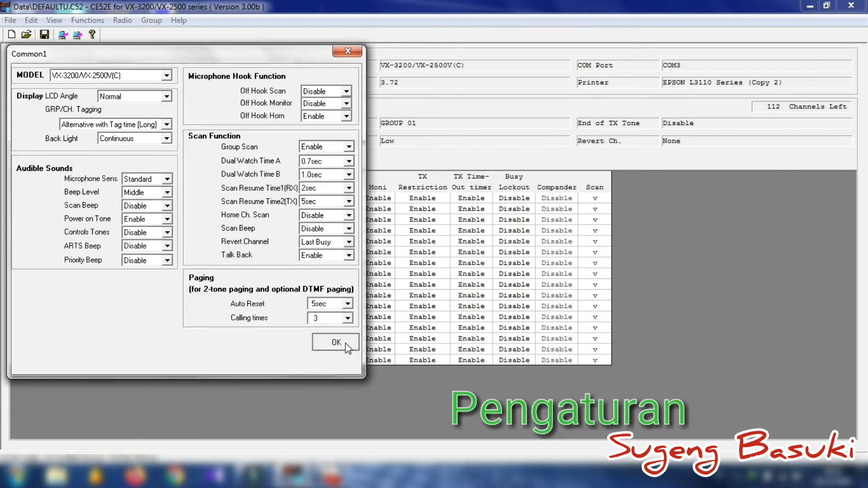
# Check the power-on receiver status options in the Common2 settings and close them with Back Up Grp/Ch selected.
pyautogui.click(87, 19)
pyautogui.click(98, 50)
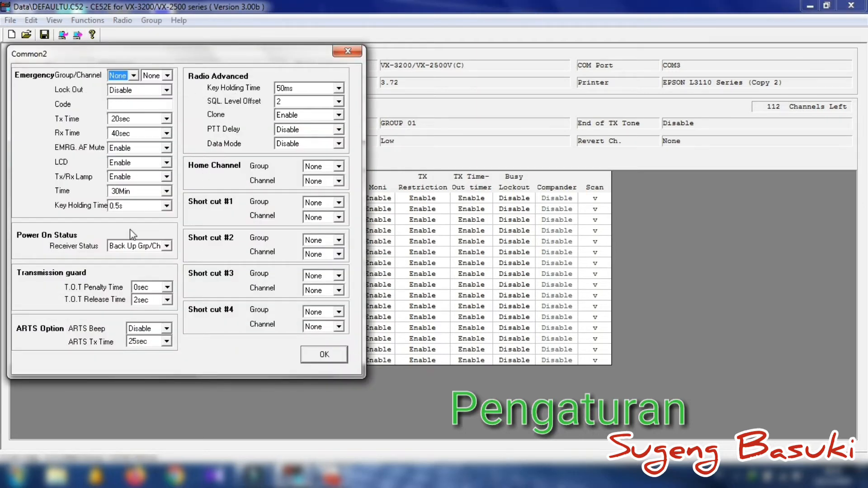
pyautogui.click(161, 248)
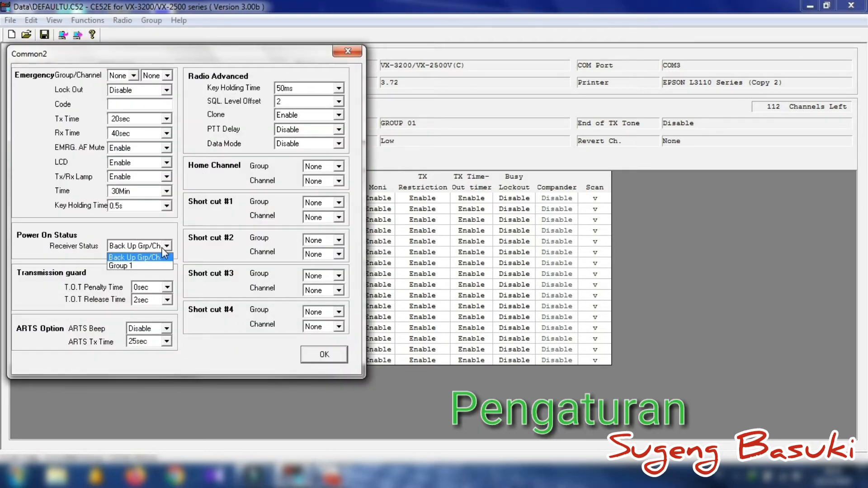
pyautogui.click(325, 350)
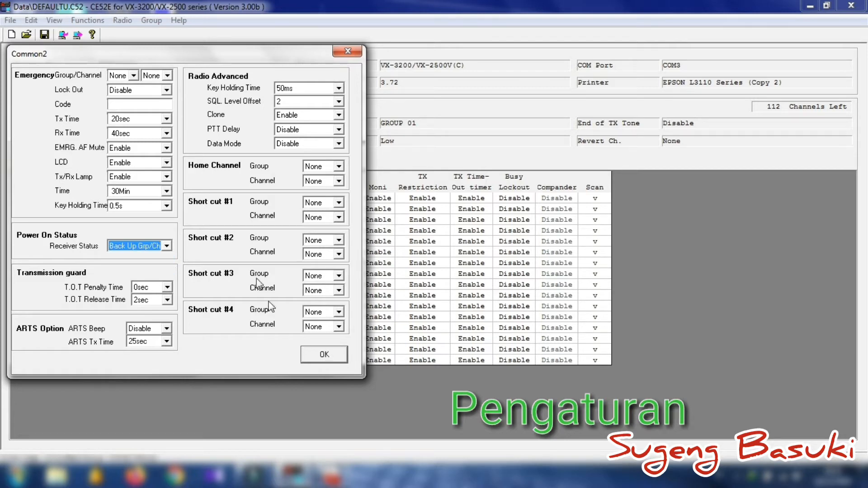
pyautogui.click(319, 357)
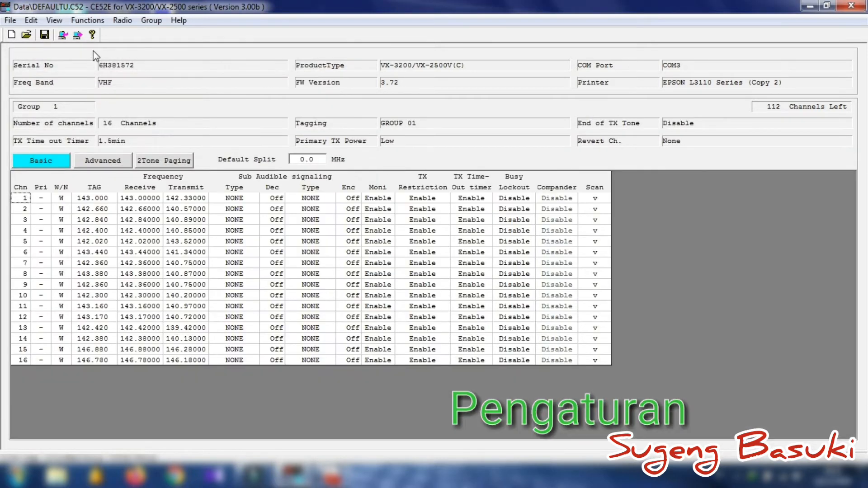
# Examine the functions assigned to the radio's front-panel buttons in Key Assignment, then close the dialog.
pyautogui.click(87, 20)
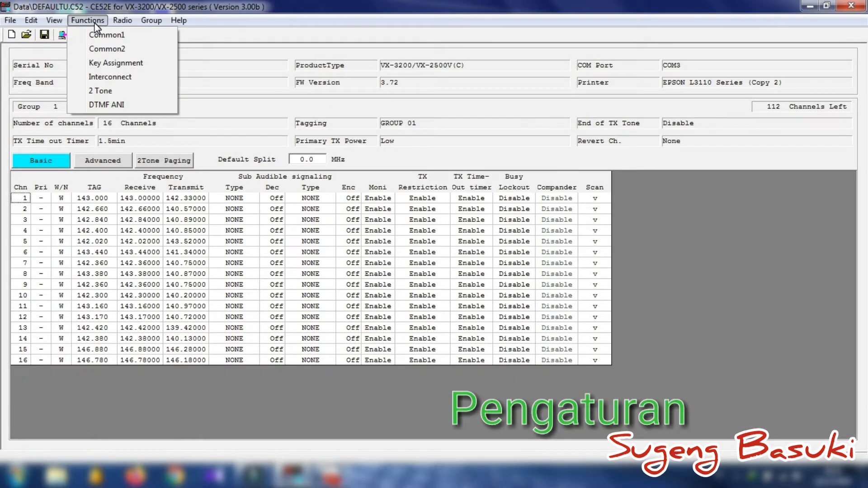
pyautogui.click(113, 64)
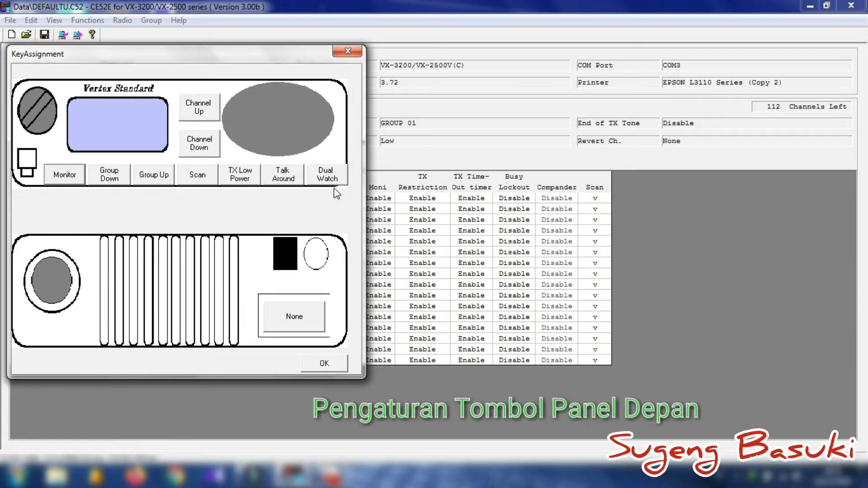
pyautogui.click(348, 51)
pyautogui.click(96, 21)
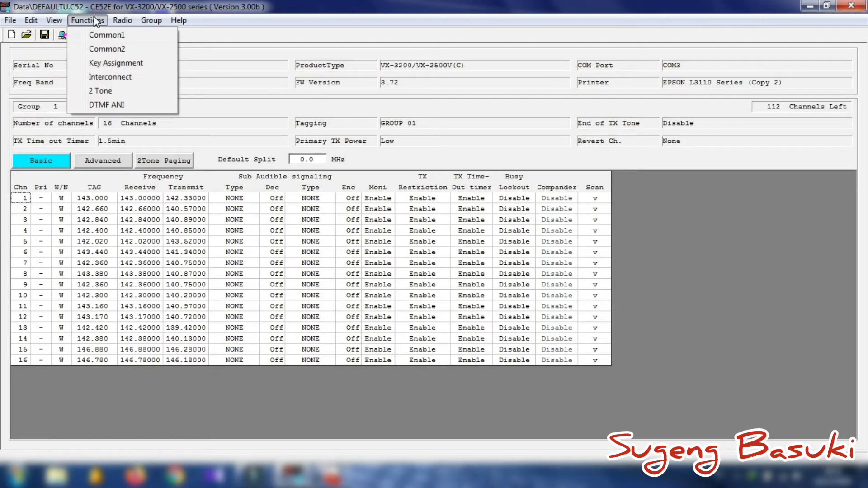
pyautogui.moveTo(120, 17)
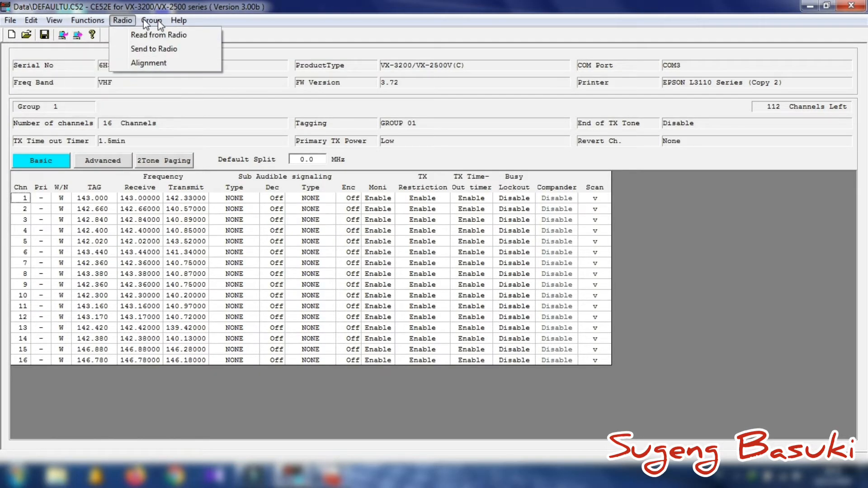
pyautogui.moveTo(177, 24)
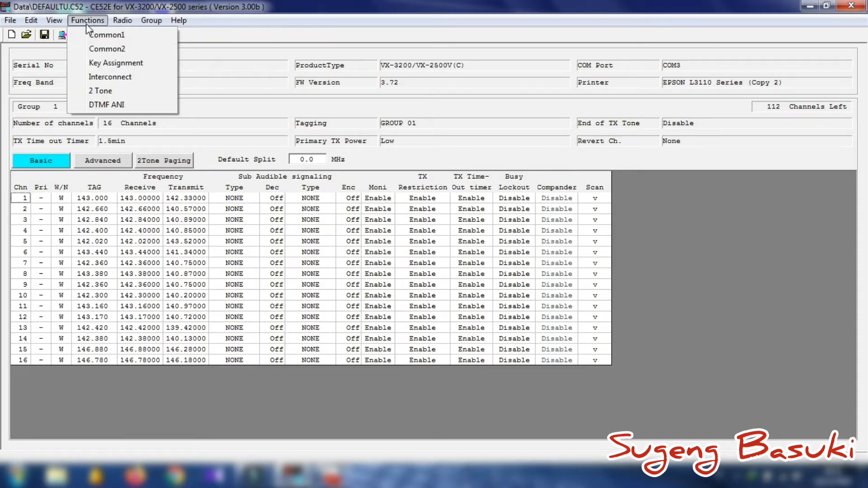
pyautogui.moveTo(59, 23)
pyautogui.click(260, 3)
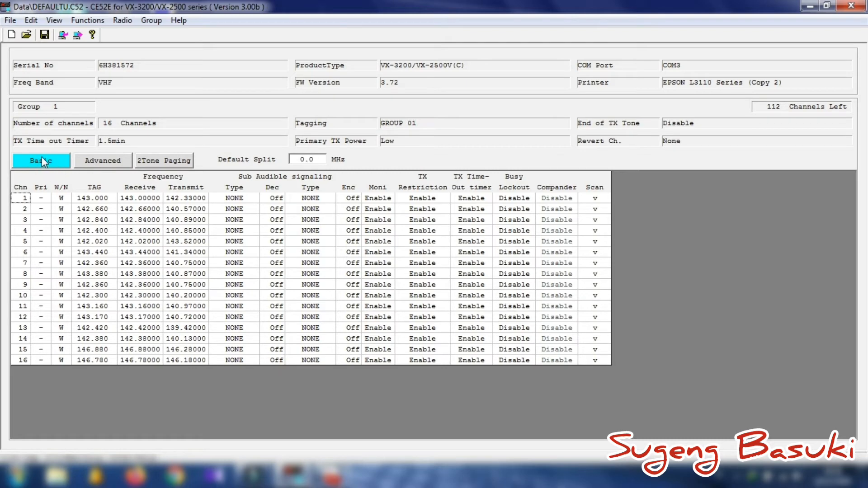
# View the channel list's Advanced settings and its 2Tone Paging settings.
pyautogui.click(102, 160)
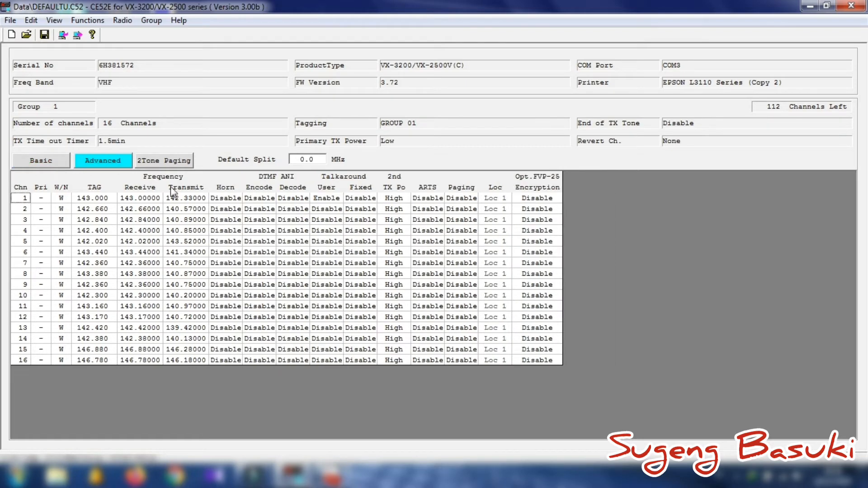
pyautogui.click(161, 159)
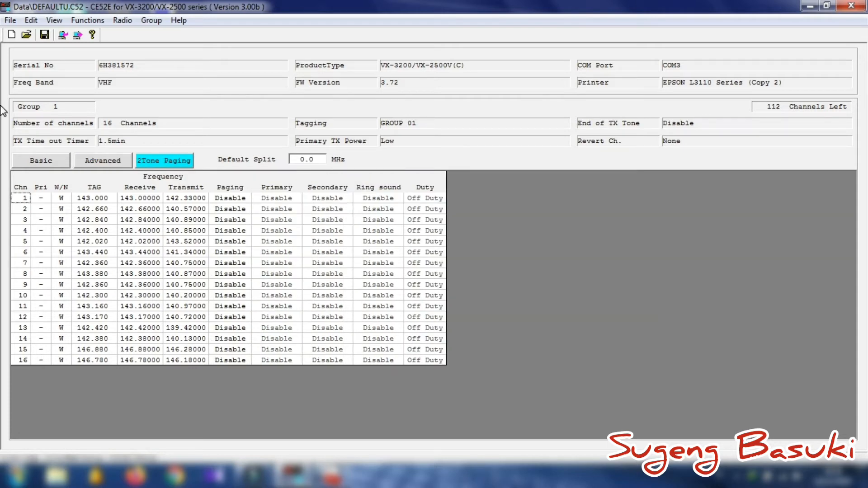
# Return to the Basic channel settings and look over the programmed channel list.
pyautogui.click(51, 159)
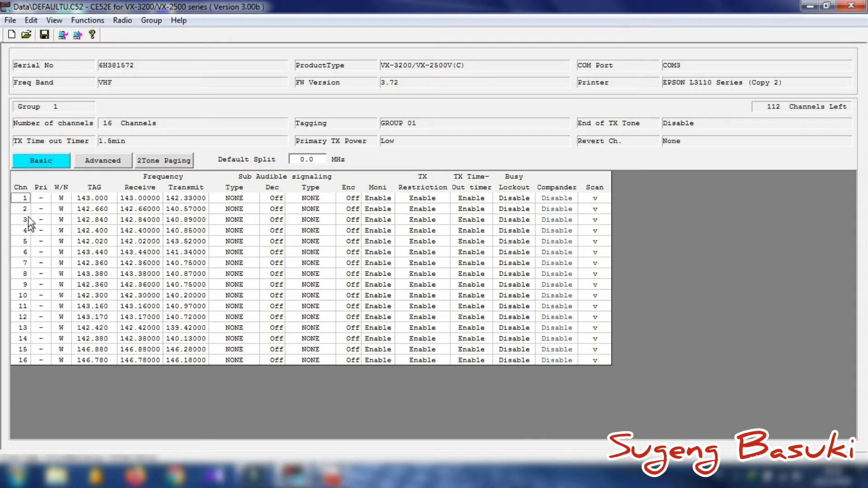
pyautogui.click(31, 294)
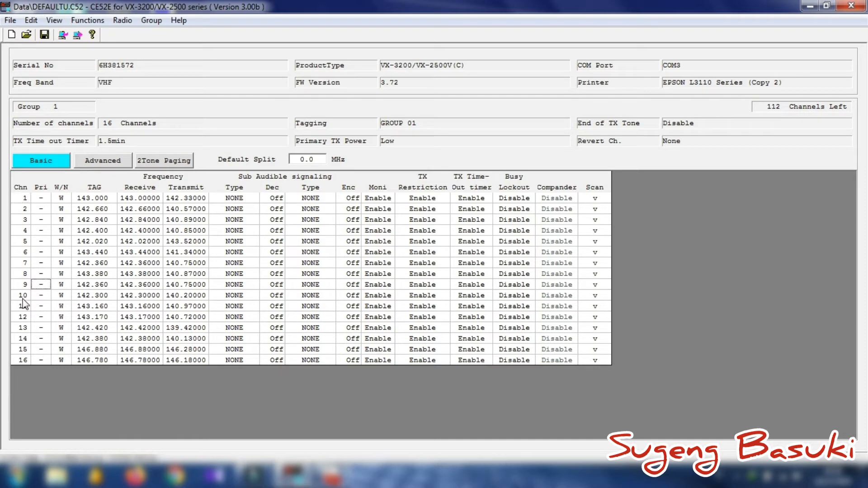
pyautogui.click(32, 326)
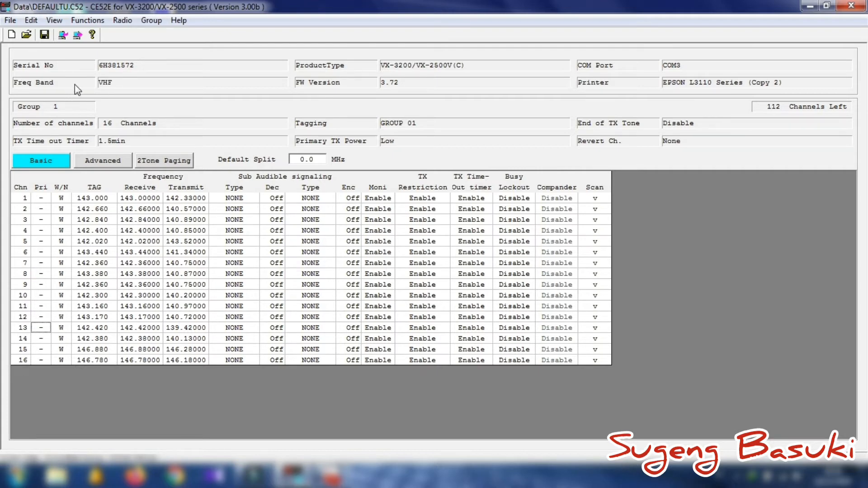
# Open the channel allocation and group tag settings, look through the further groups and return to group 1.
pyautogui.click(93, 21)
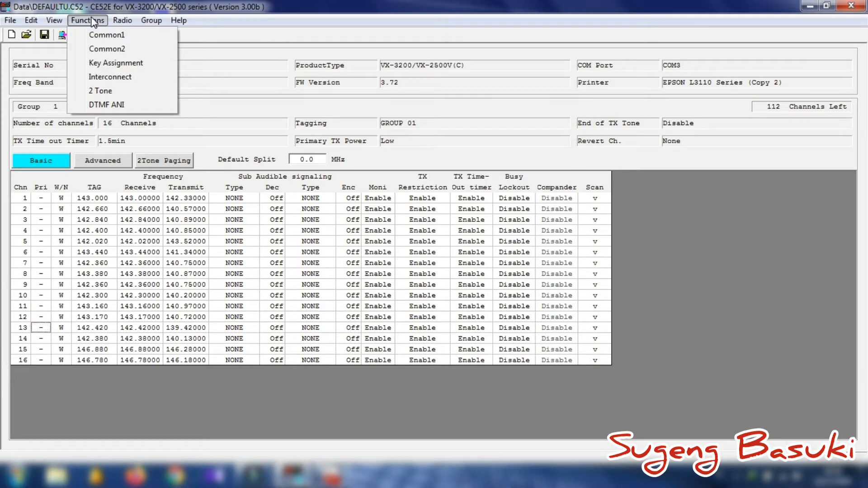
pyautogui.moveTo(148, 21)
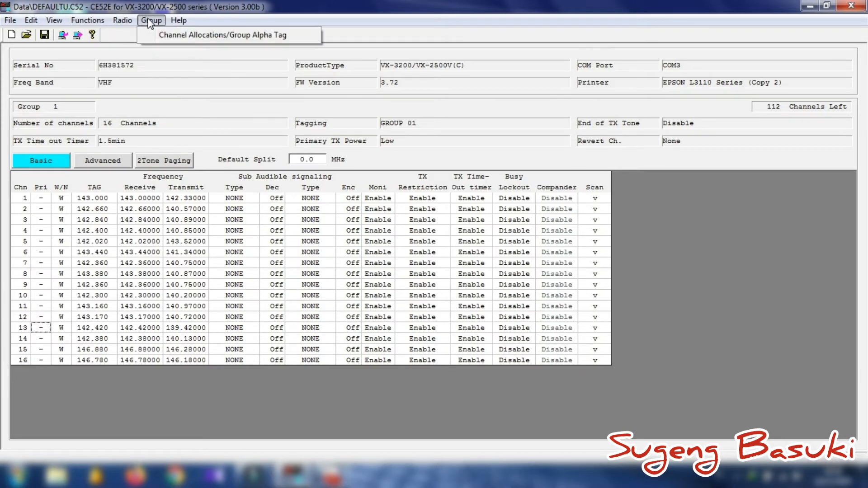
pyautogui.click(205, 38)
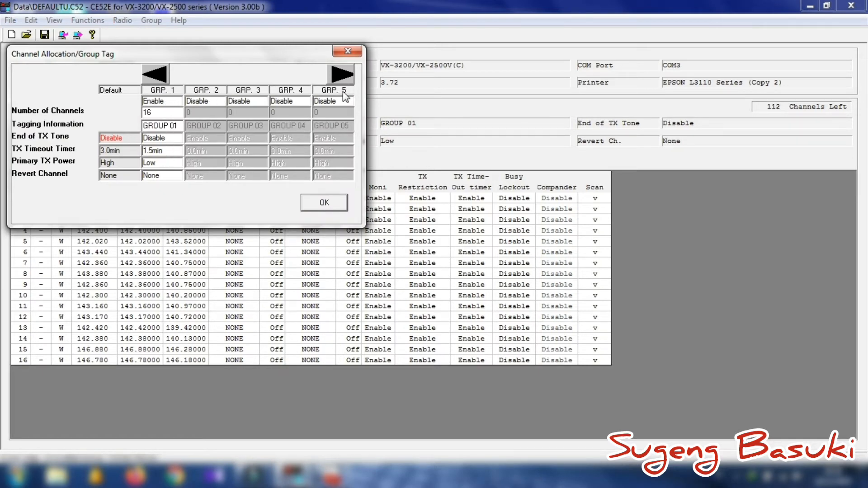
pyautogui.click(349, 79)
pyautogui.click(349, 79)
pyautogui.click(349, 79)
pyautogui.click(348, 79)
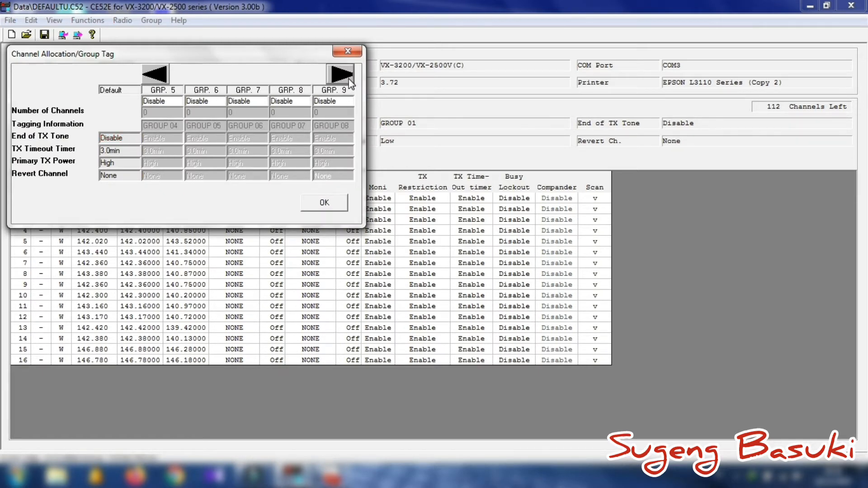
pyautogui.click(348, 79)
pyautogui.click(149, 68)
pyautogui.click(149, 68)
pyautogui.click(149, 68)
pyautogui.click(148, 65)
pyautogui.click(148, 65)
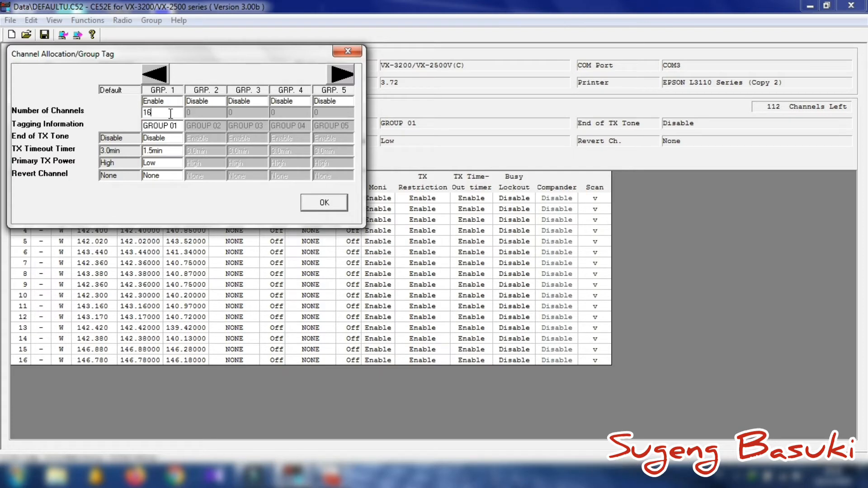
# Set the number of channels in group 1 to 17 and accept the allocation.
pyautogui.press('BackSpace')
pyautogui.write('7')
pyautogui.click(322, 202)
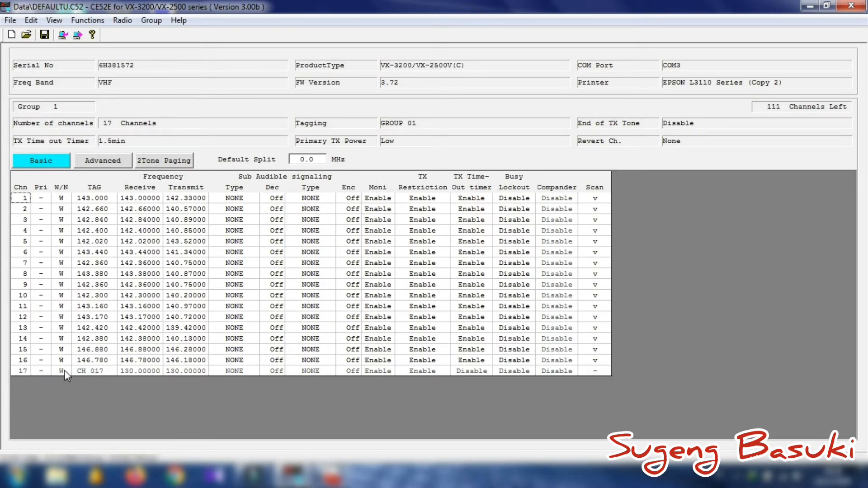
# Activate the new channel 17 and set its tag to 142.040.
pyautogui.click(89, 370)
pyautogui.click(134, 370)
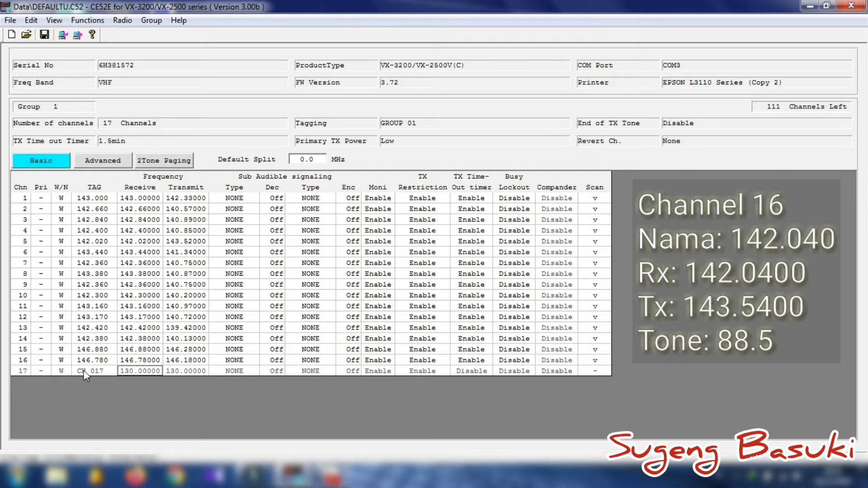
pyautogui.click(23, 370)
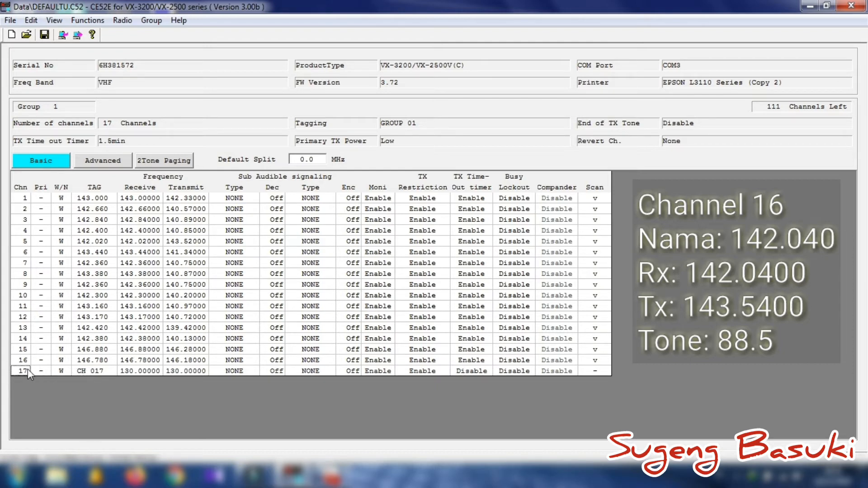
pyautogui.doubleClick(99, 372)
pyautogui.write('142.01')
pyautogui.press('BackSpace')
pyautogui.write('40')
# Set channel 17's receive frequency to 142.04000 and its transmit frequency to 143.54000.
pyautogui.click(147, 370)
pyautogui.click(130, 373)
pyautogui.doubleClick(133, 371)
pyautogui.write('142')
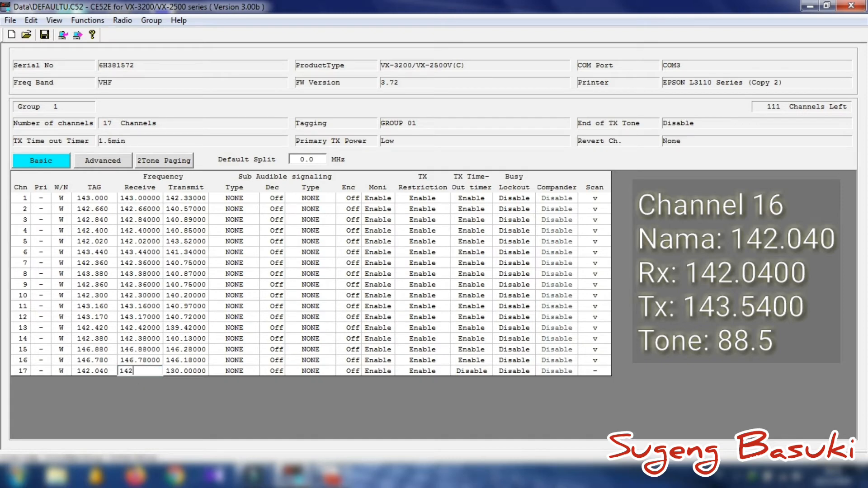
pyautogui.write('.04000')
pyautogui.click(185, 369)
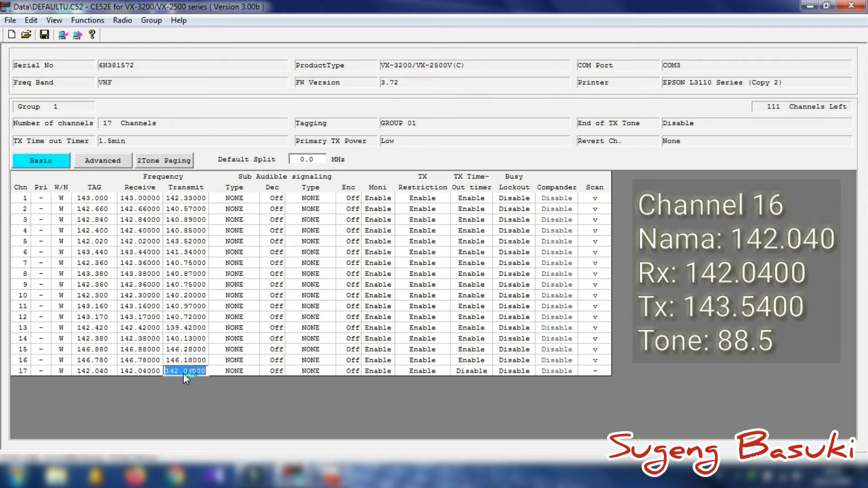
pyautogui.write('143.54000')
pyautogui.press('Return')
# Set channel 17's sub-audible signaling type to CTCSS with an 88.5 tone for decode and encode.
pyautogui.doubleClick(240, 370)
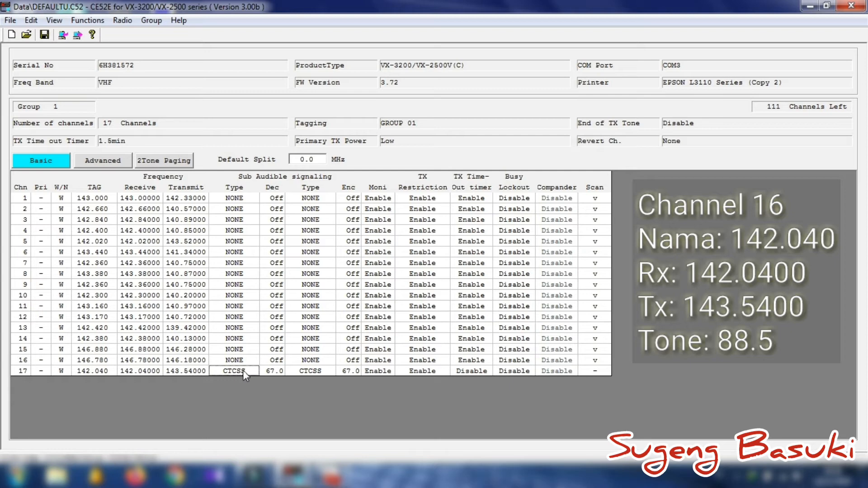
pyautogui.doubleClick(246, 370)
pyautogui.doubleClick(246, 371)
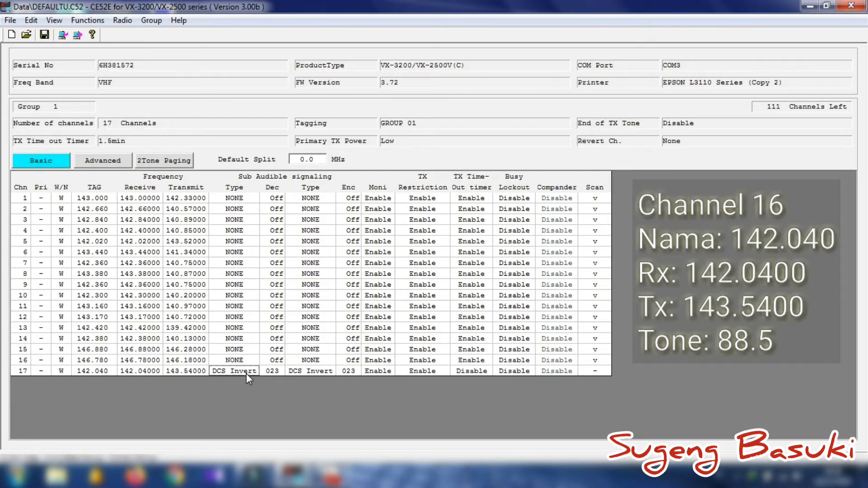
pyautogui.doubleClick(253, 370)
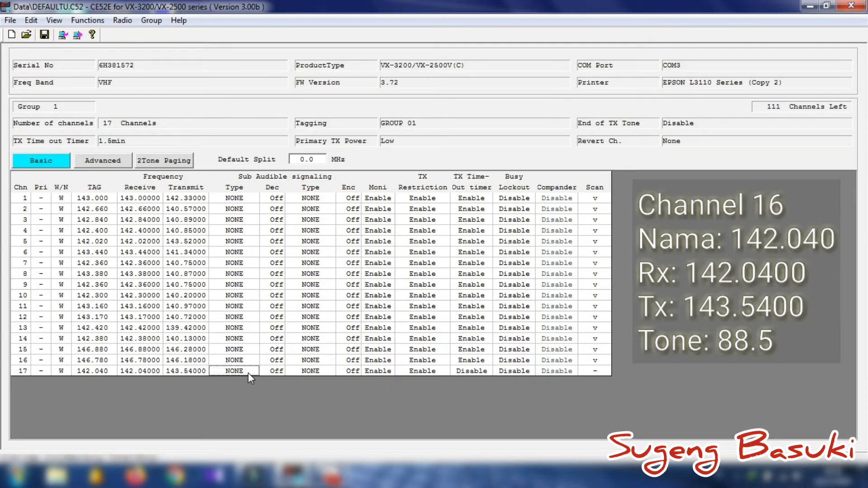
pyautogui.doubleClick(248, 371)
pyautogui.doubleClick(279, 371)
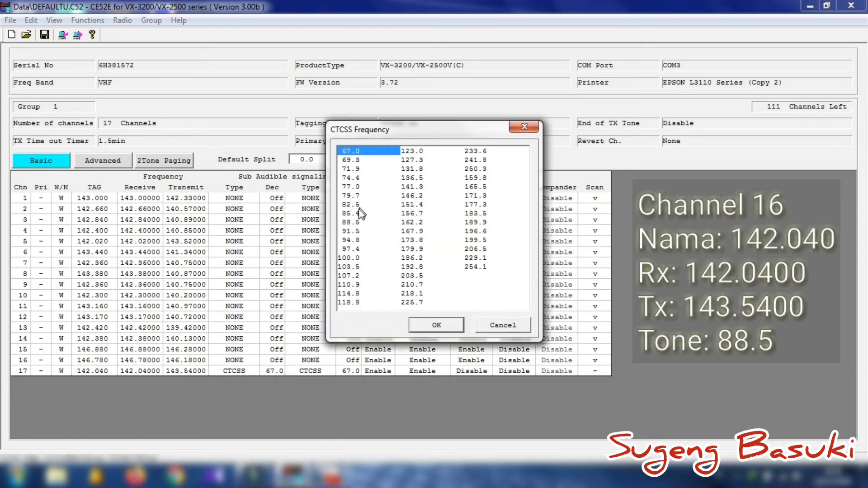
pyautogui.click(356, 223)
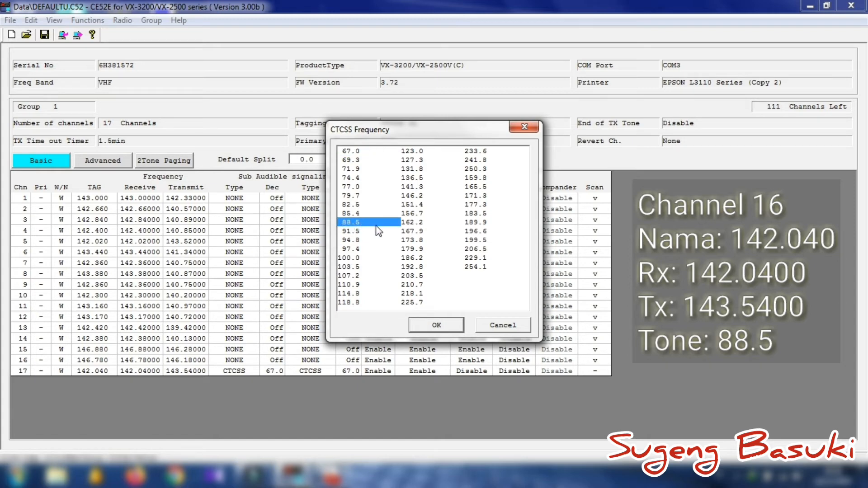
pyautogui.click(437, 325)
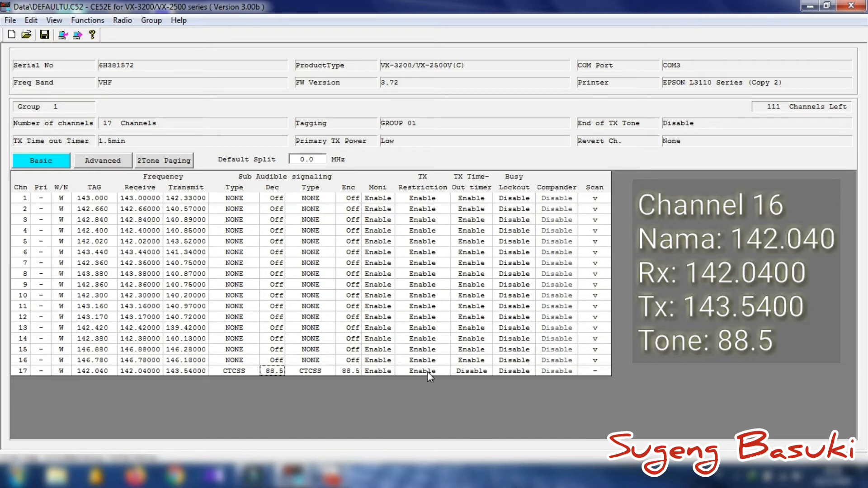
# Enable the TX time-out timer for channel 17 and include the channel in scanning.
pyautogui.click(482, 373)
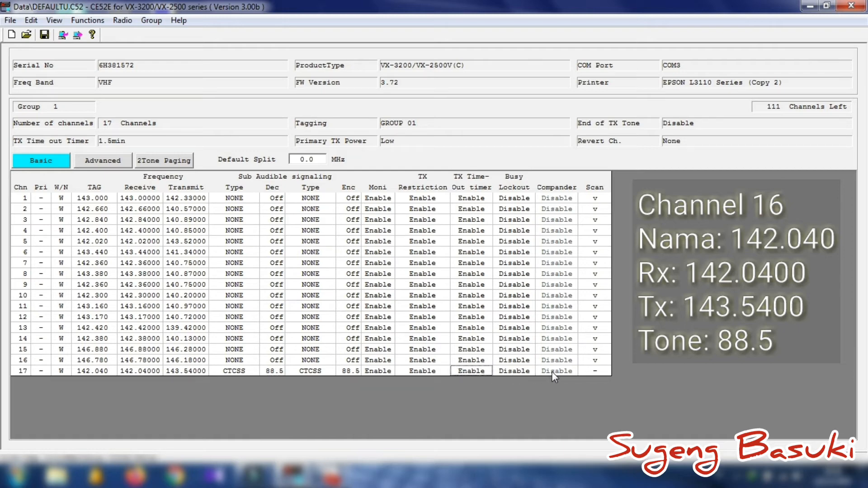
pyautogui.click(590, 371)
# Change channel 17's second TX power in the Advanced settings, then check 2Tone Paging and return to the Basic settings.
pyautogui.click(104, 161)
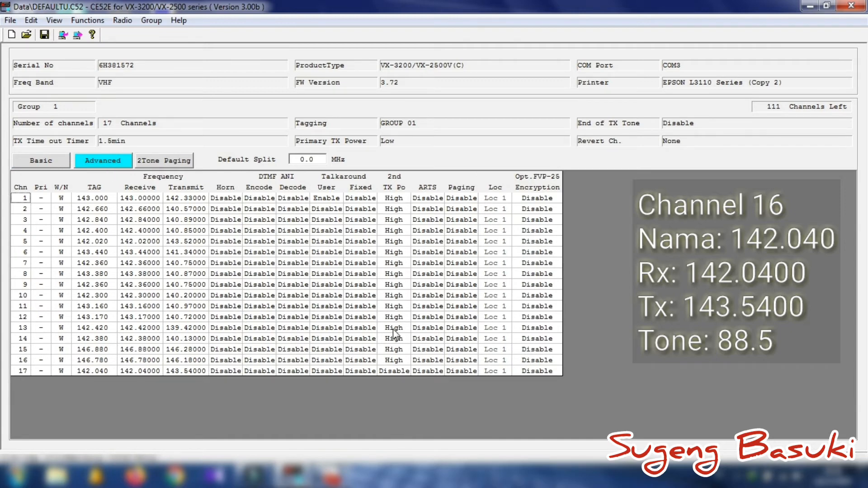
pyautogui.click(396, 371)
pyautogui.click(161, 164)
pyautogui.click(63, 162)
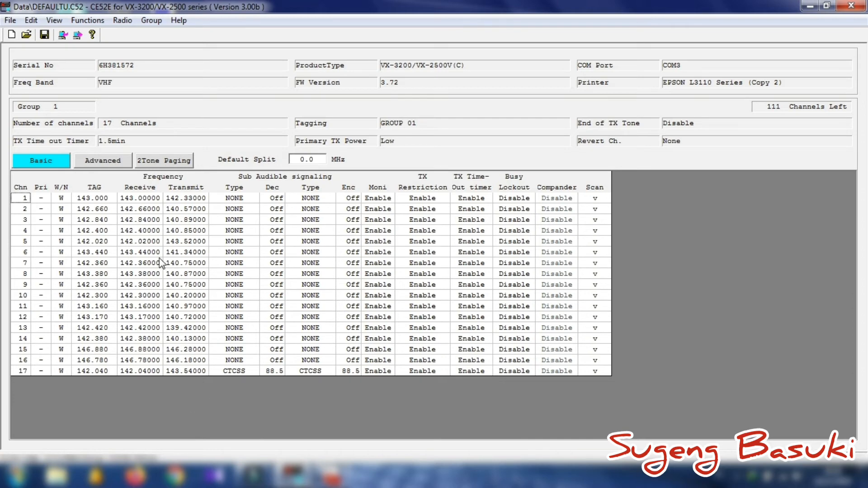
# Send the programmed data to the radio and close the completed transfer.
pyautogui.click(122, 20)
pyautogui.moveTo(151, 21)
pyautogui.moveTo(123, 21)
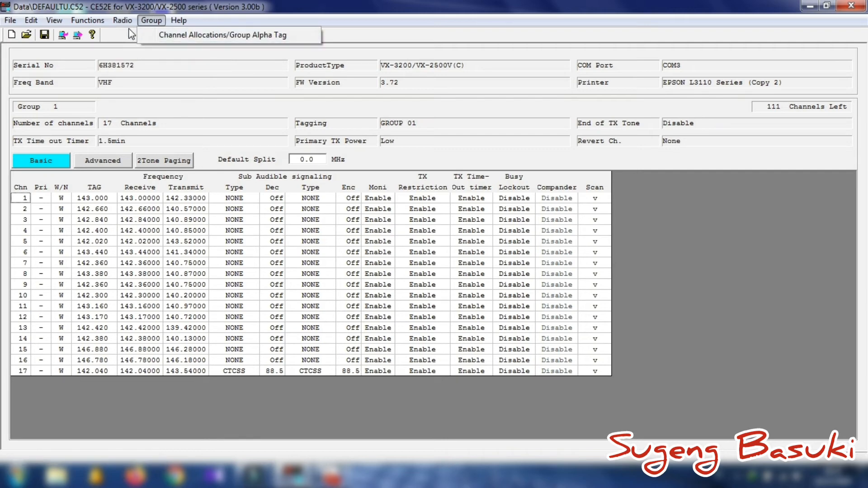
pyautogui.click(141, 49)
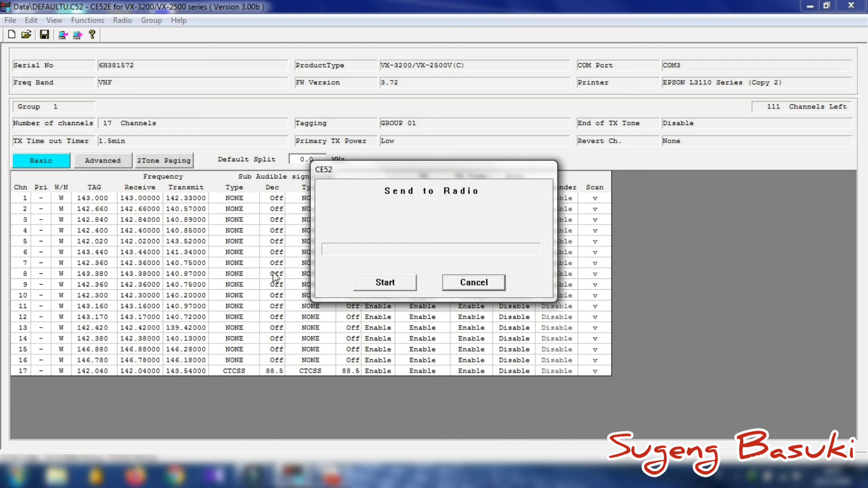
pyautogui.click(385, 284)
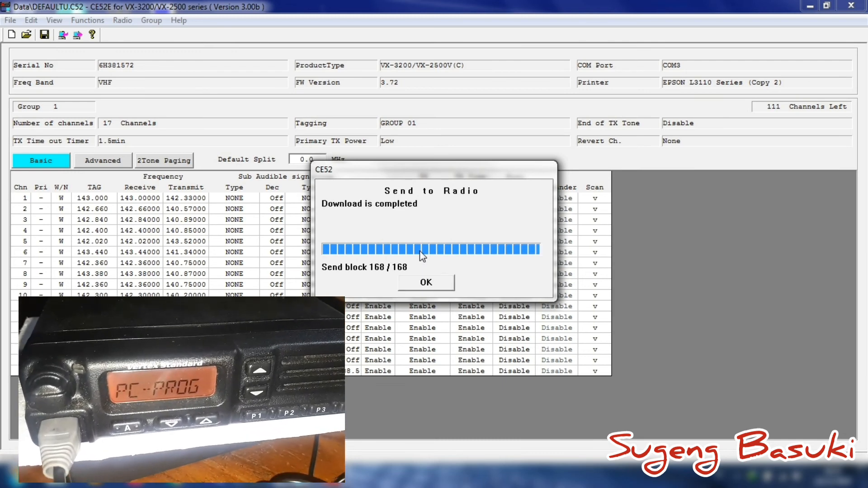
pyautogui.click(436, 284)
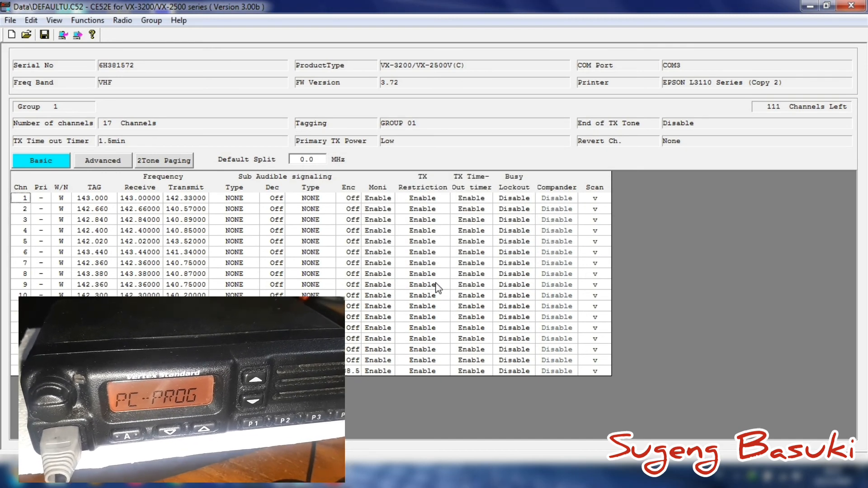